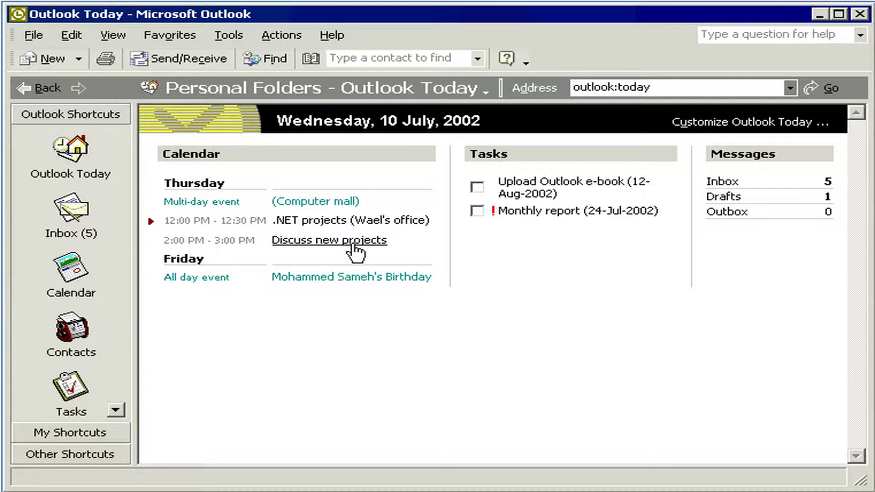
- Open the Inbox and hide its preview pane so only the message list fills the window
{"action": "left_click", "coordinate": [70, 217]}
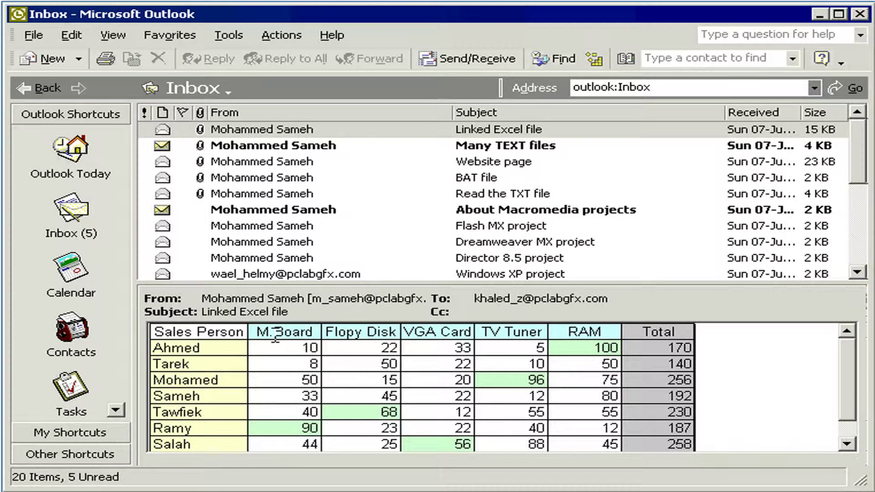
{"action": "left_click", "coordinate": [112, 35]}
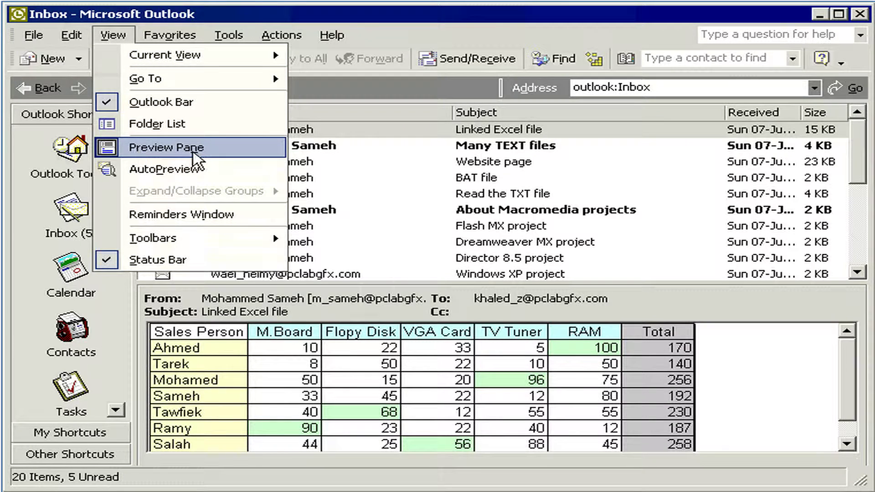
{"action": "left_click", "coordinate": [194, 156]}
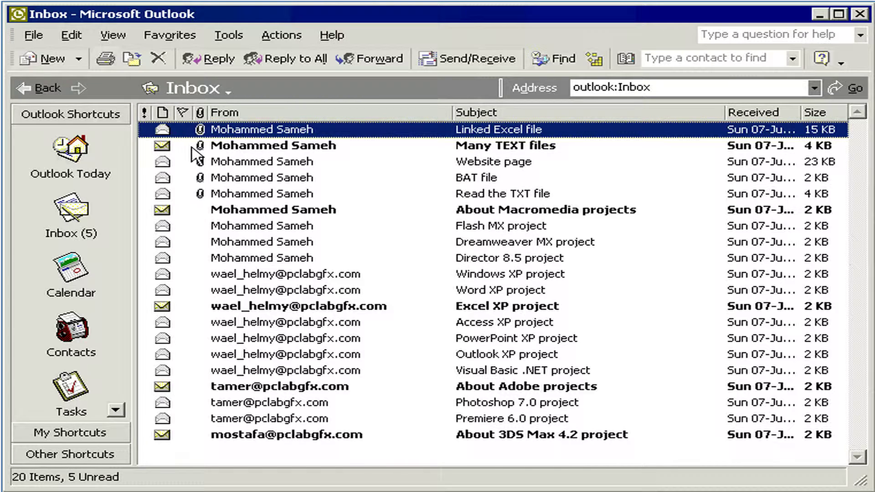
- Switch the Inbox to the Last Seven Days view and, after that, to the Unread Messages view
{"action": "left_click", "coordinate": [112, 36]}
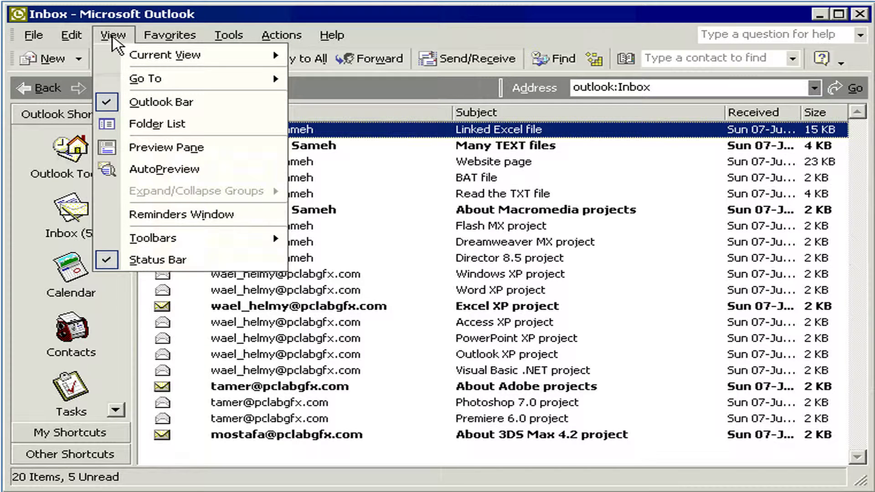
{"action": "mouse_move", "coordinate": [202, 63]}
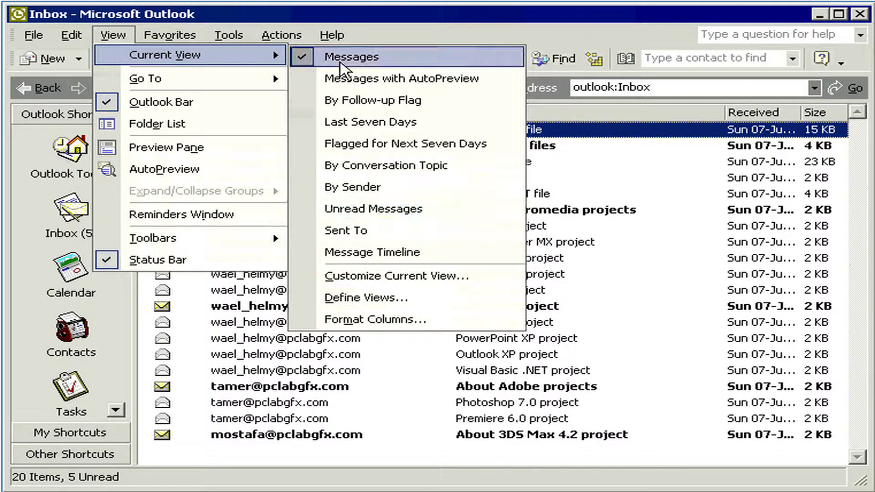
{"action": "left_click", "coordinate": [397, 124]}
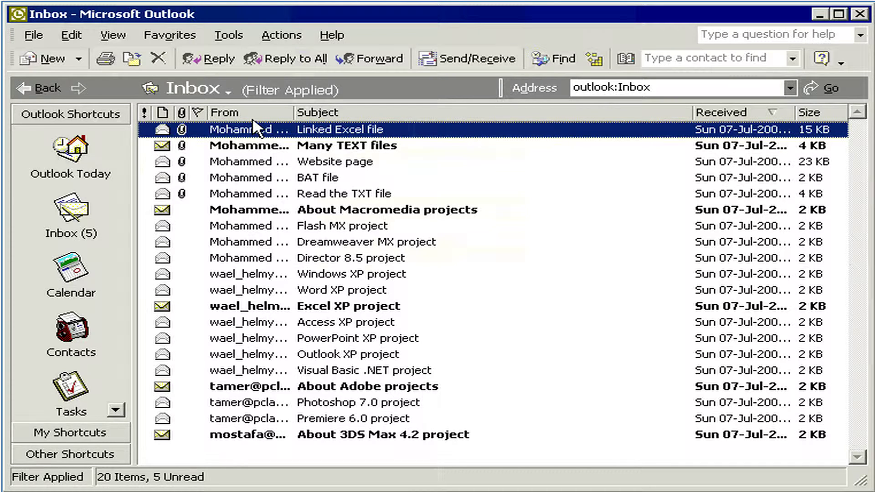
{"action": "left_click", "coordinate": [118, 36]}
{"action": "mouse_move", "coordinate": [270, 64]}
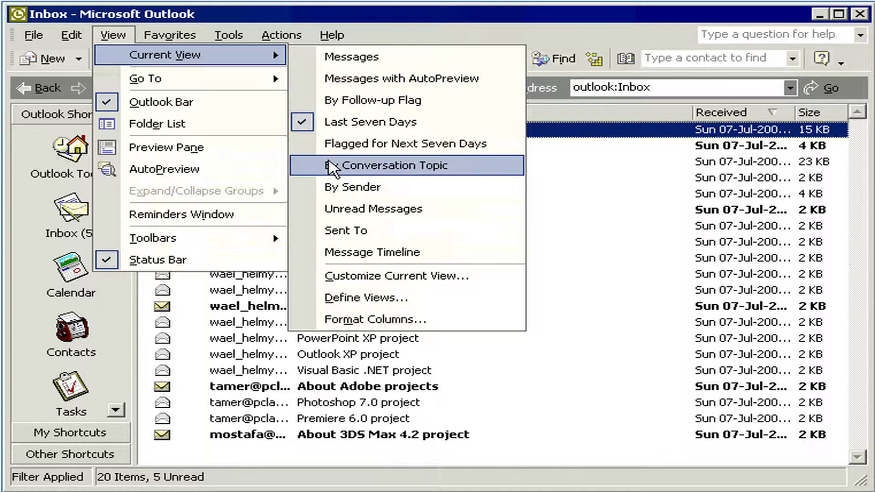
{"action": "left_click", "coordinate": [409, 226]}
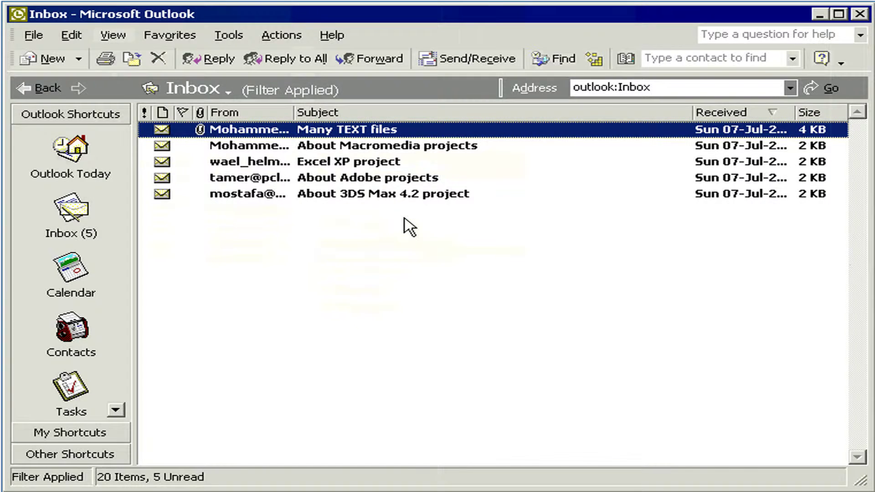
- Arrange the Inbox with the By Sender view, and expand and collapse the third sender's group to check its messages
{"action": "left_click", "coordinate": [113, 35]}
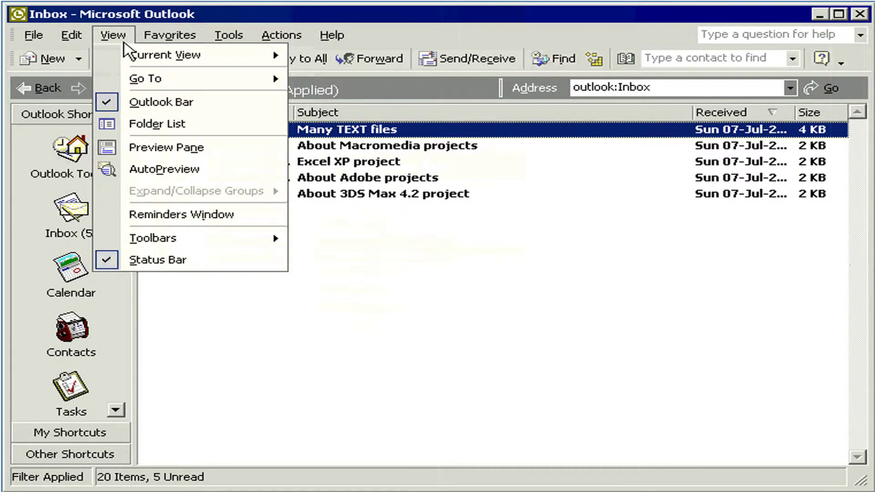
{"action": "mouse_move", "coordinate": [132, 54]}
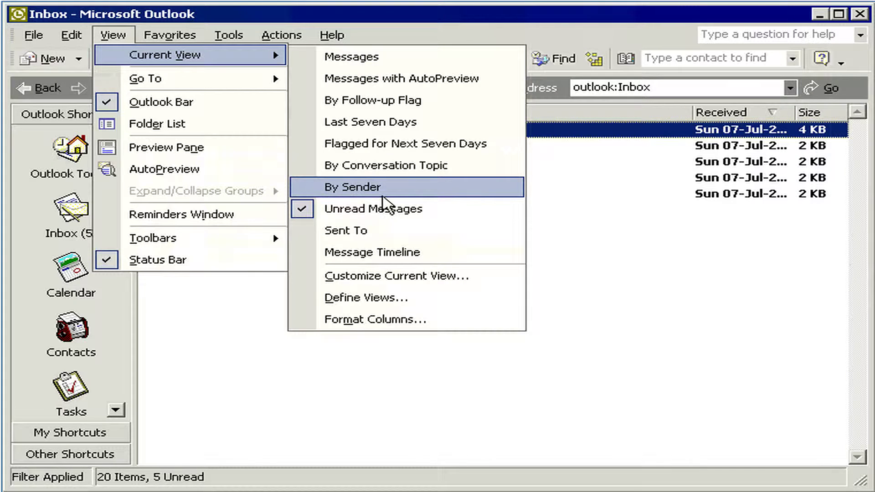
{"action": "left_click", "coordinate": [340, 189]}
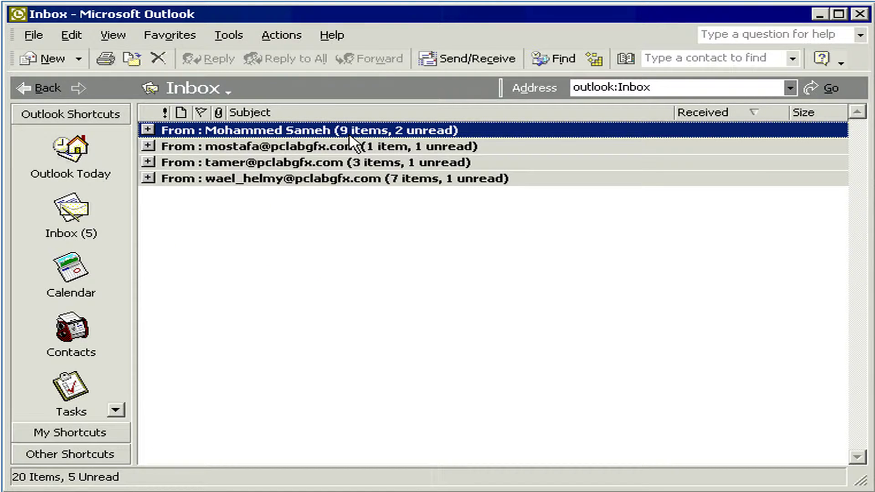
{"action": "left_click", "coordinate": [148, 162]}
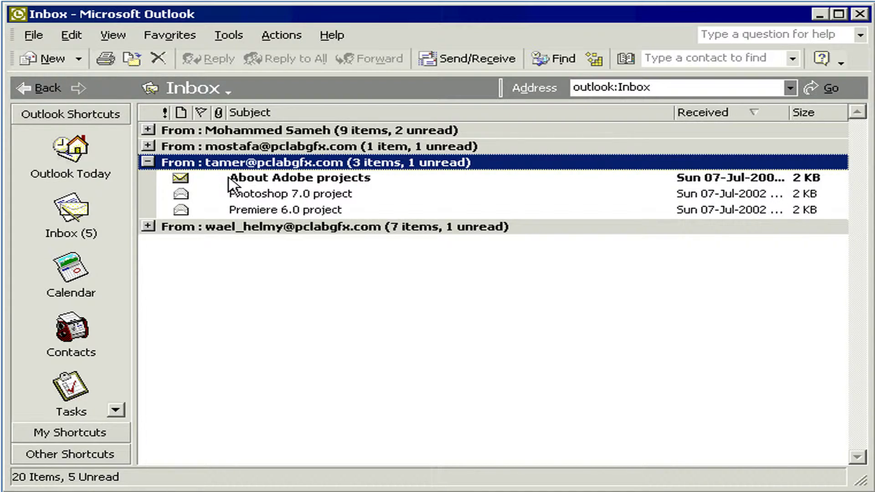
{"action": "left_click", "coordinate": [147, 162]}
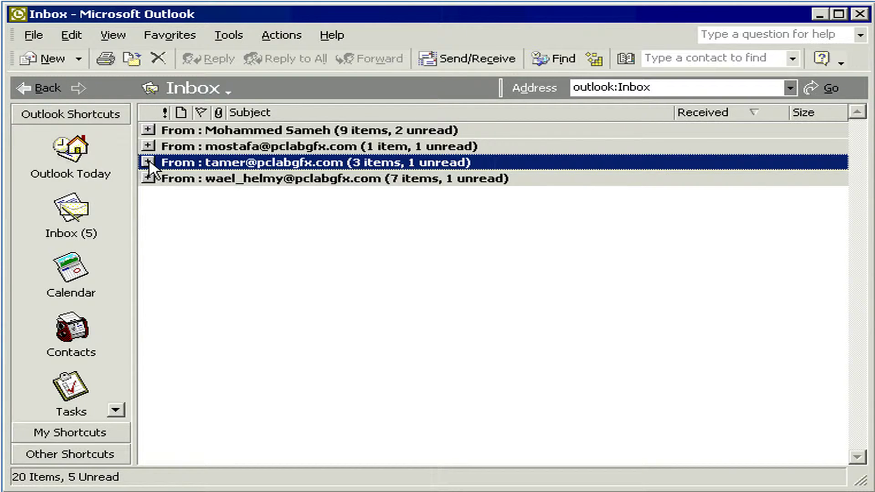
- Return the Inbox to the Messages view and customize it to group items by Categories in ascending order
{"action": "left_click", "coordinate": [110, 41]}
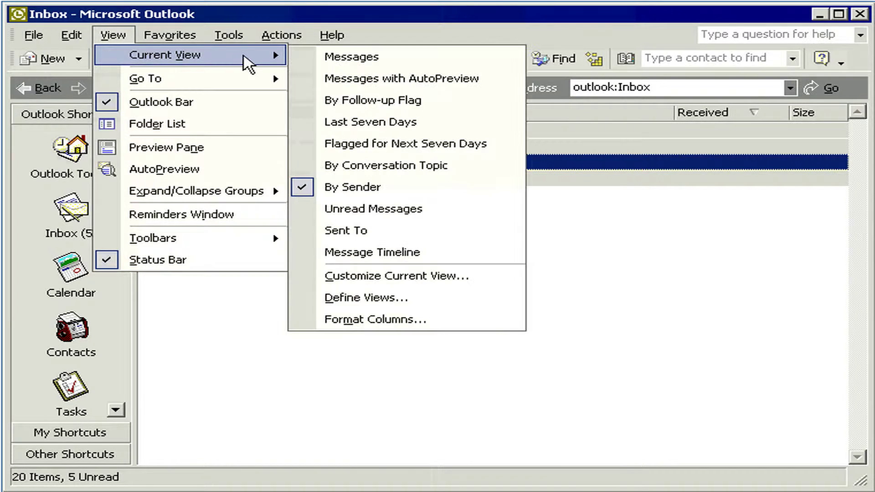
{"action": "left_click", "coordinate": [376, 65]}
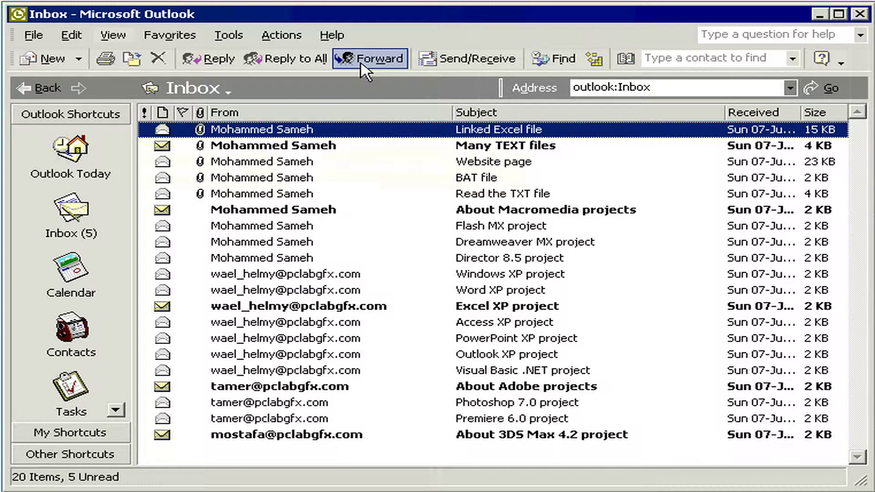
{"action": "left_click", "coordinate": [112, 35]}
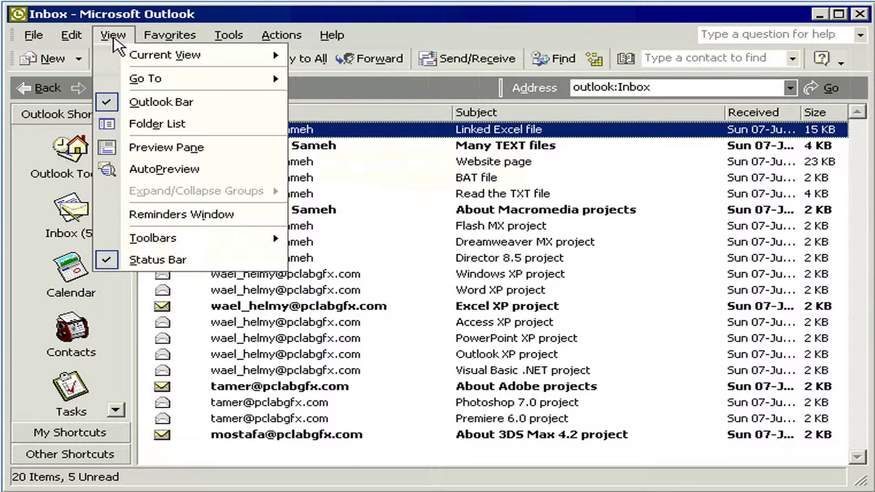
{"action": "mouse_move", "coordinate": [164, 55]}
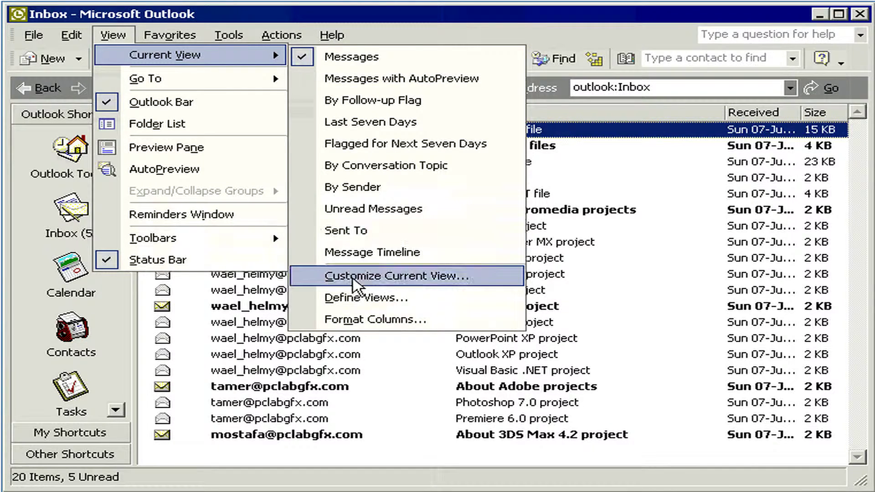
{"action": "left_click", "coordinate": [357, 278]}
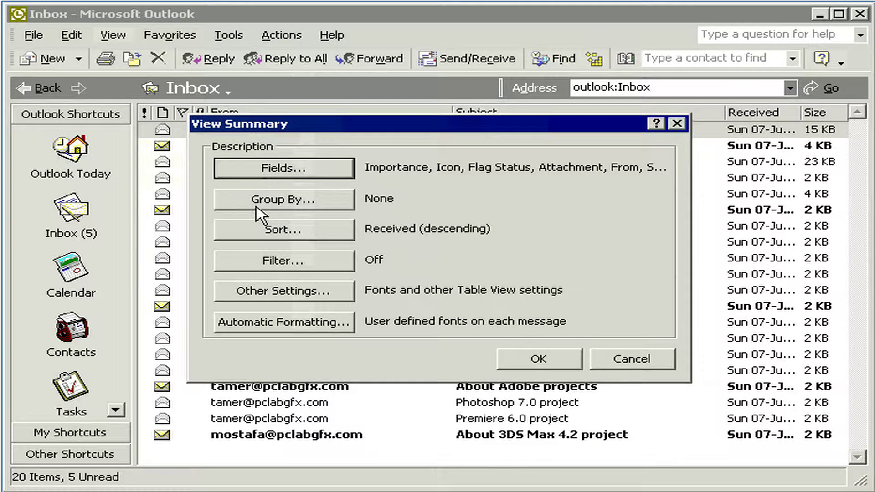
{"action": "left_click", "coordinate": [281, 206]}
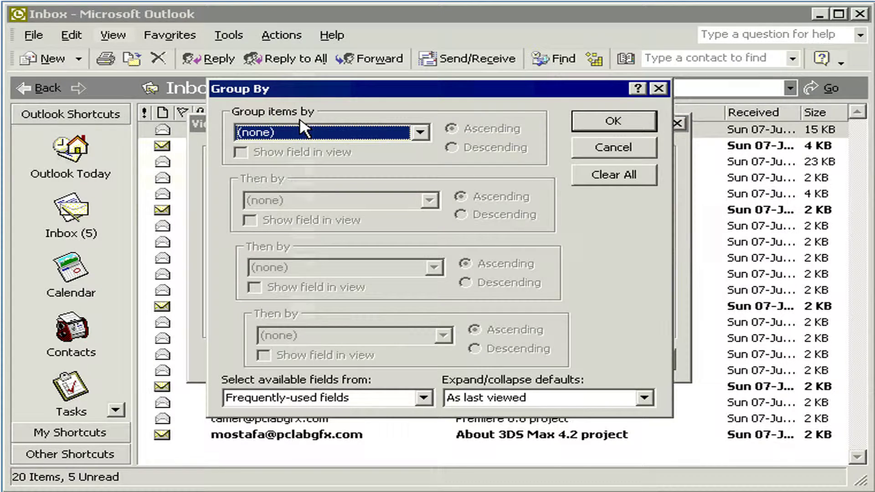
{"action": "left_click", "coordinate": [419, 132]}
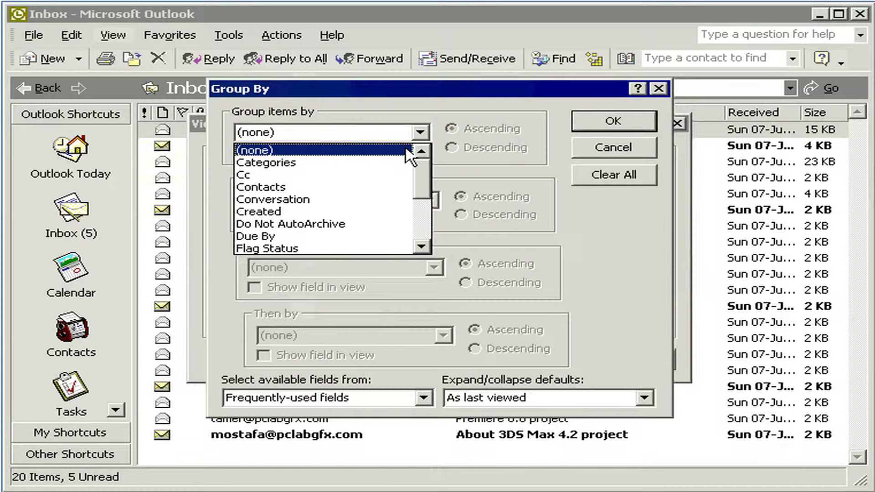
{"action": "left_click", "coordinate": [293, 163]}
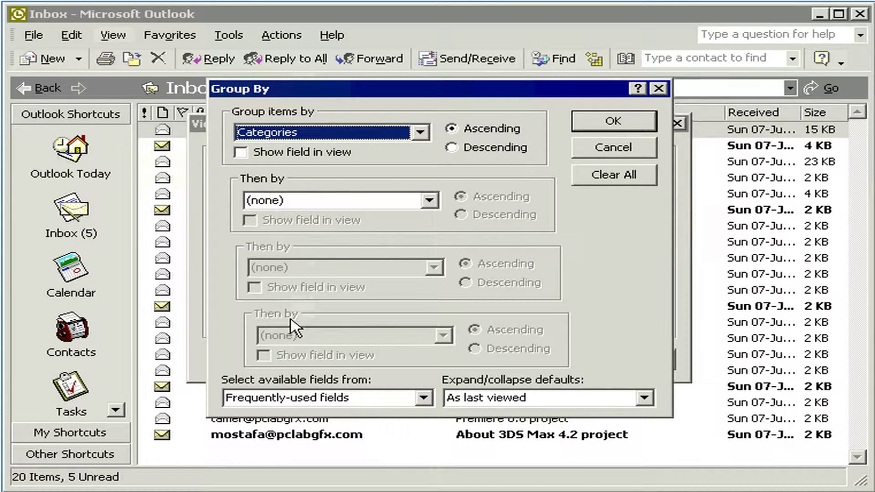
{"action": "left_click", "coordinate": [610, 121]}
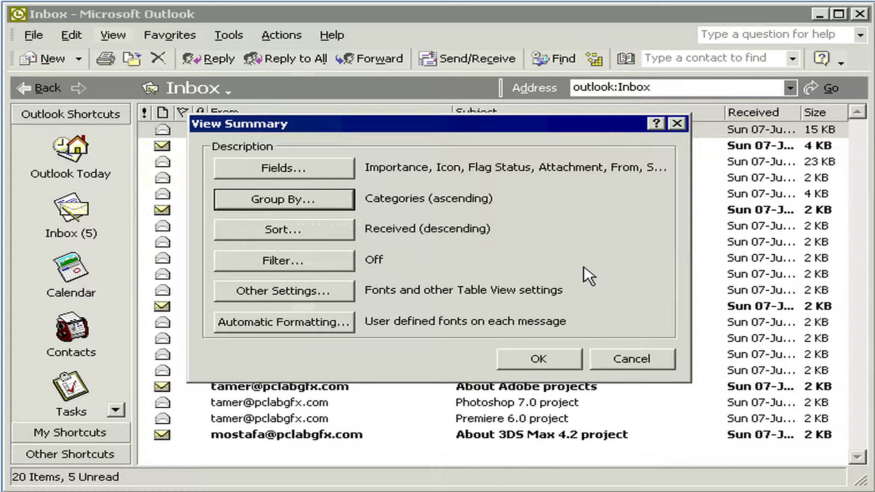
{"action": "left_click", "coordinate": [536, 360]}
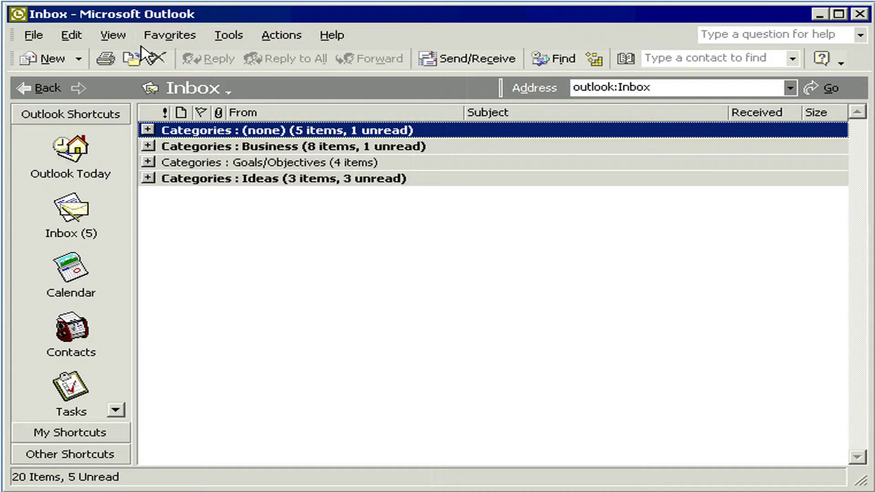
- Customize the current view to sort items by Size in descending order, and expand the (none) category group
{"action": "left_click", "coordinate": [113, 35]}
{"action": "mouse_move", "coordinate": [183, 55]}
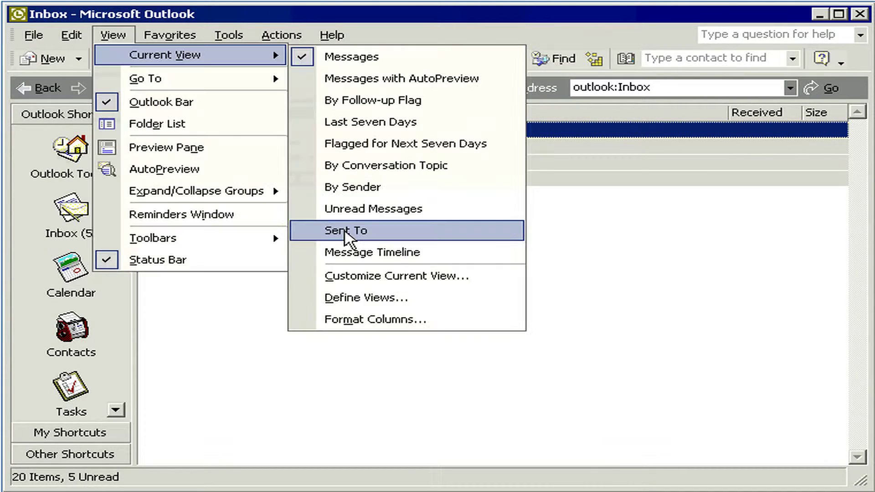
{"action": "left_click", "coordinate": [364, 276]}
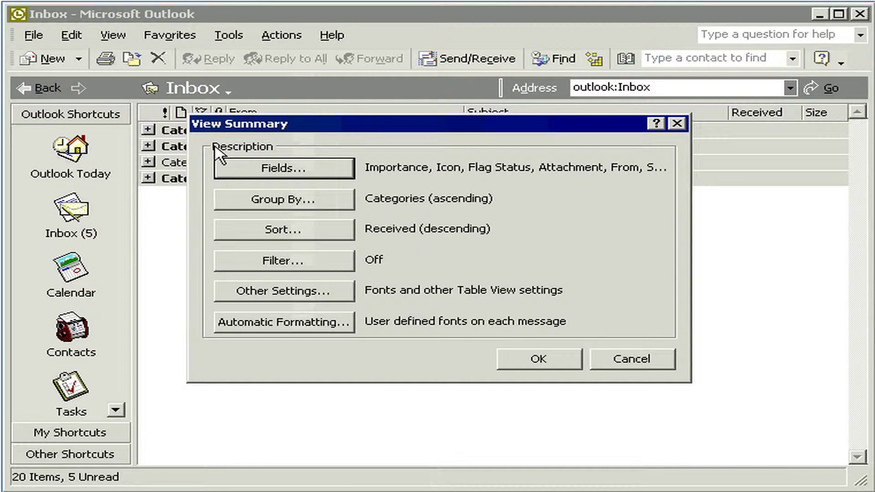
{"action": "left_click", "coordinate": [287, 230]}
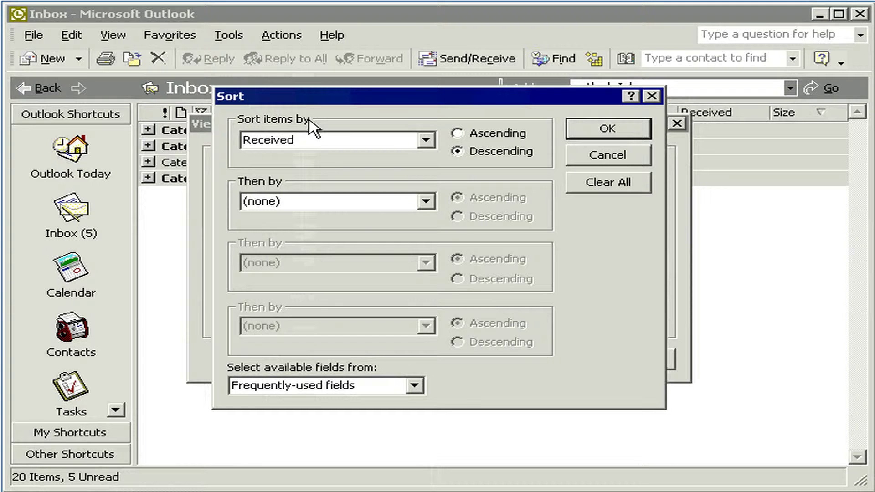
{"action": "left_click", "coordinate": [303, 139]}
{"action": "left_click", "coordinate": [257, 230]}
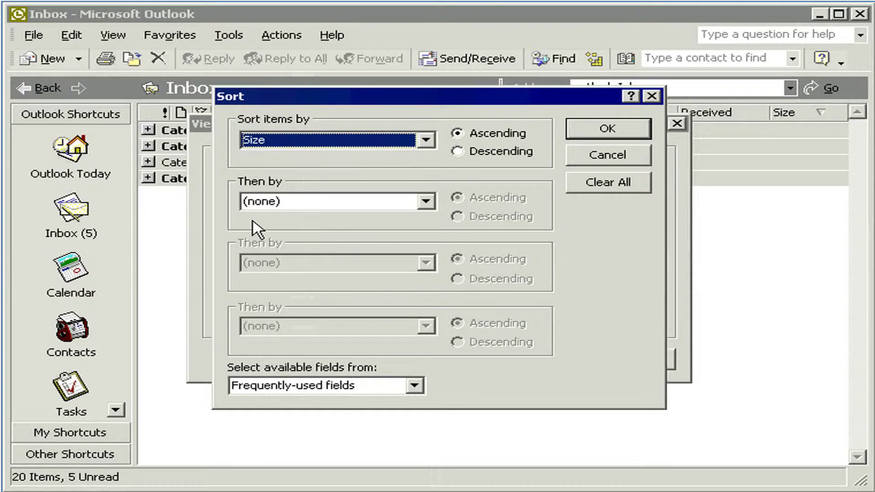
{"action": "left_click", "coordinate": [457, 152]}
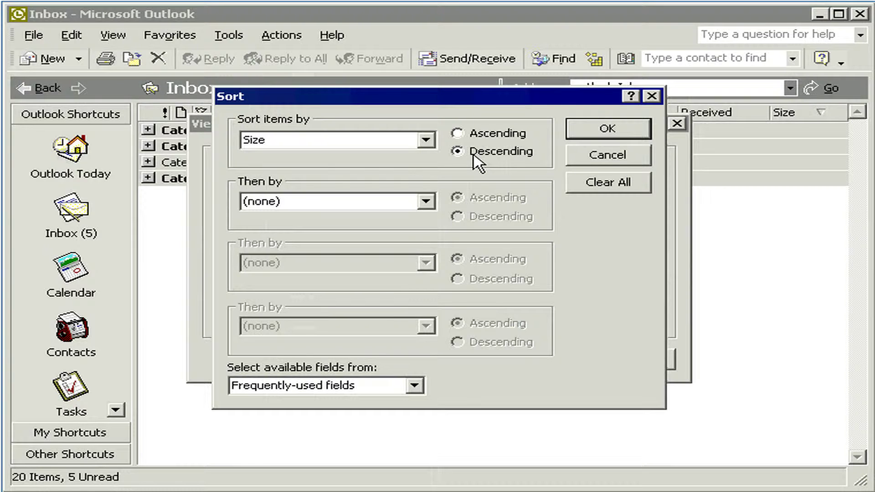
{"action": "left_click", "coordinate": [607, 131]}
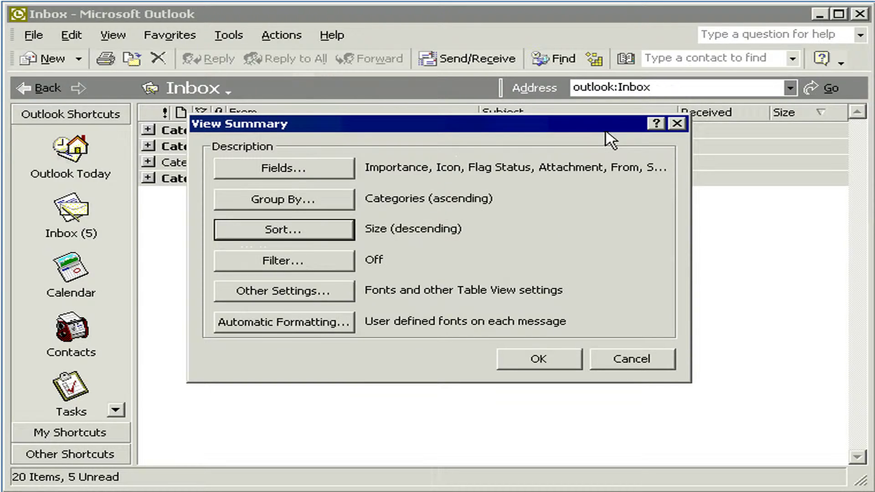
{"action": "left_click", "coordinate": [538, 368]}
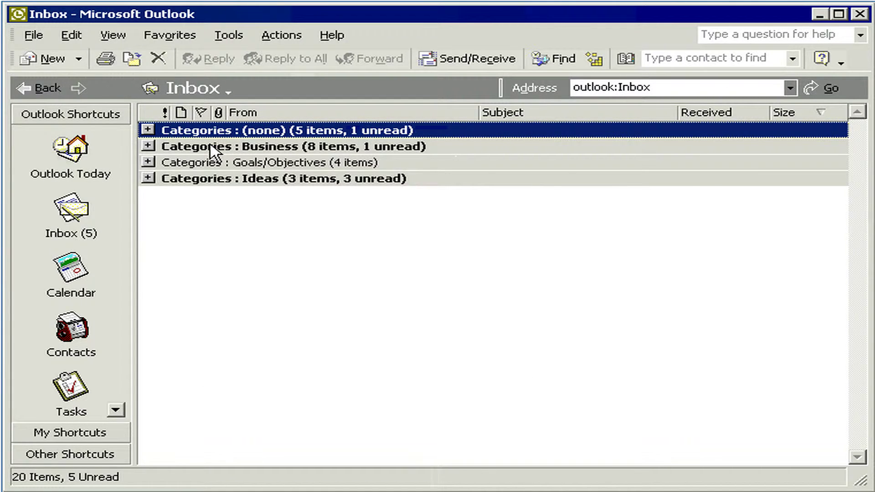
{"action": "key", "text": "Right"}
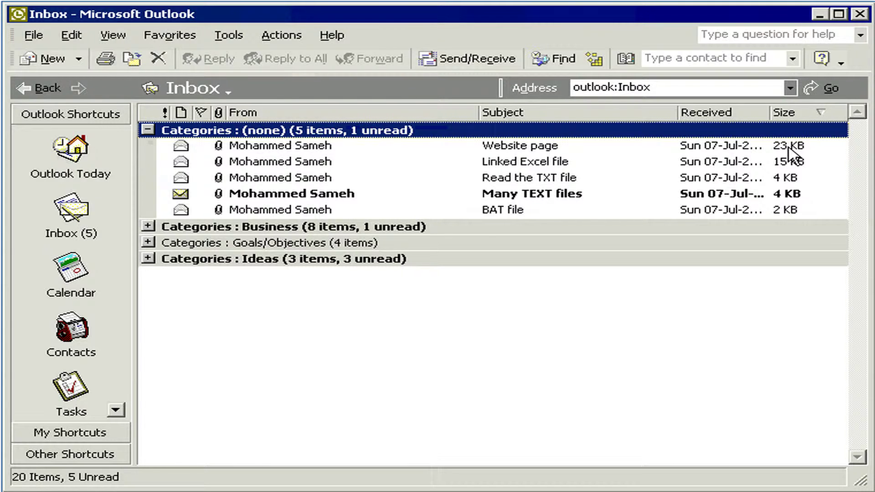
- Customize the current Inbox view to clear all grouping so the messages are listed ungrouped
{"action": "left_click", "coordinate": [114, 37]}
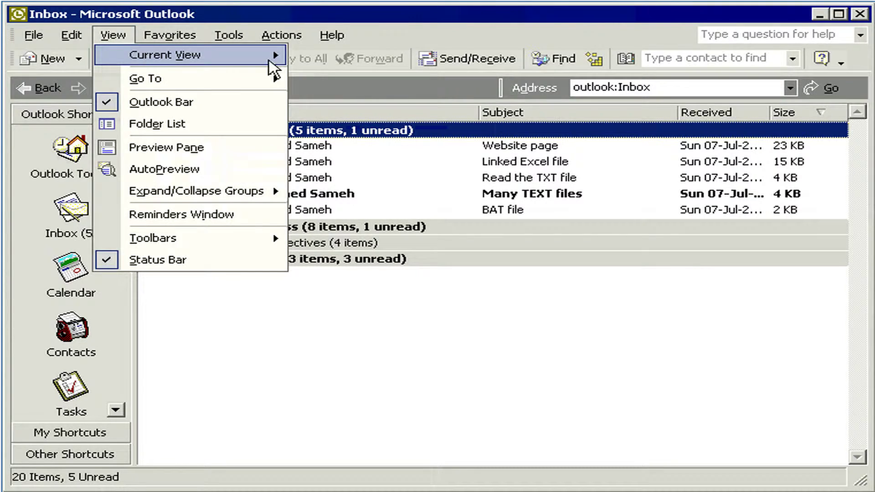
{"action": "mouse_move", "coordinate": [273, 68]}
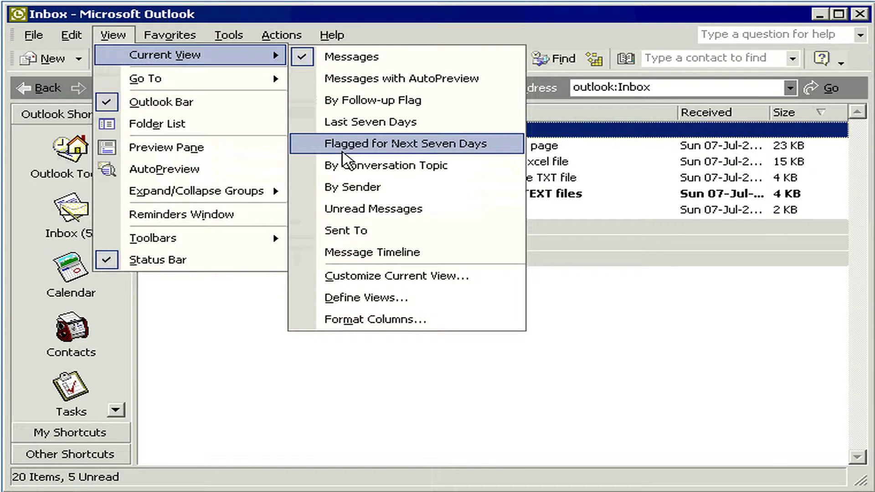
{"action": "left_click", "coordinate": [420, 276]}
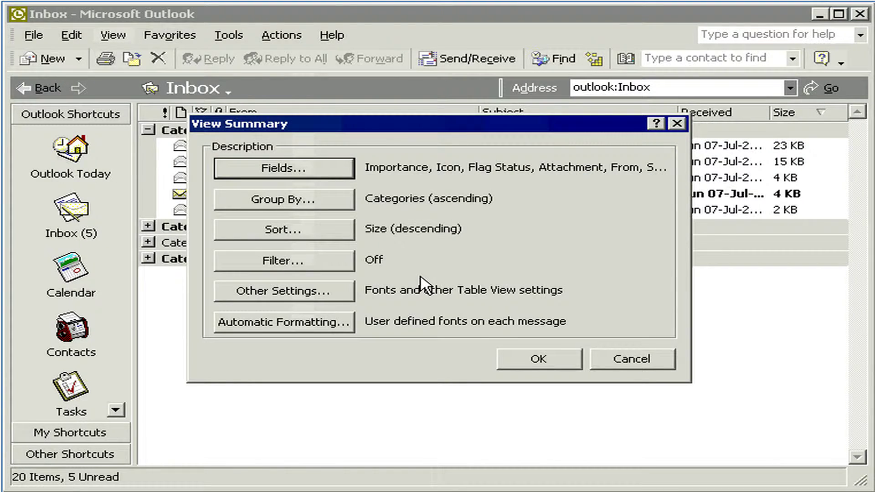
{"action": "left_click", "coordinate": [273, 201]}
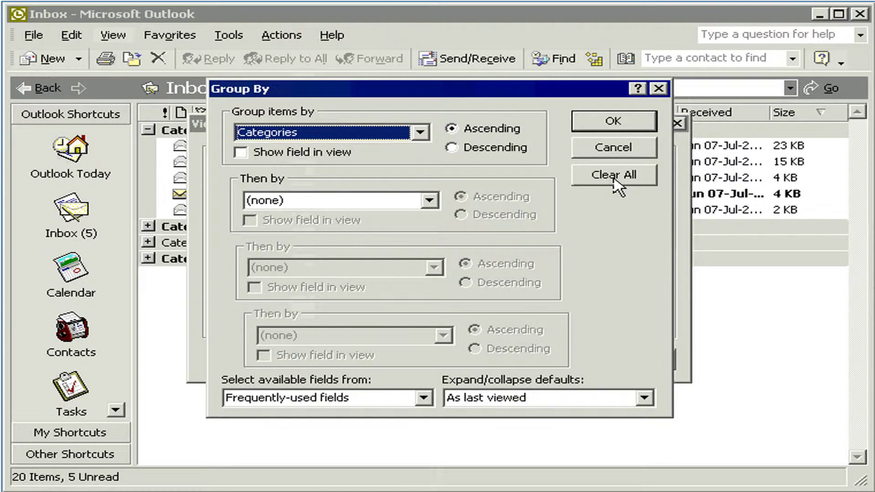
{"action": "left_click", "coordinate": [614, 179]}
{"action": "left_click", "coordinate": [609, 122]}
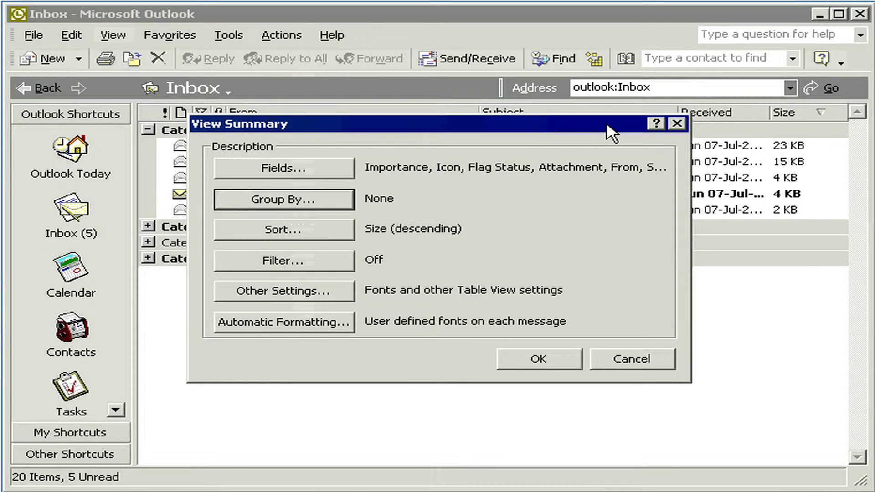
{"action": "left_click", "coordinate": [545, 355]}
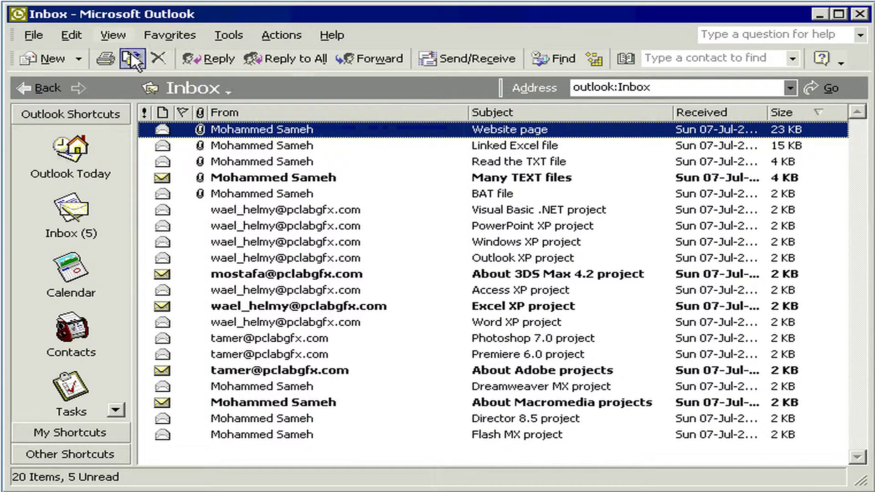
- Customize the current view's fields by adding the Sent field and removing the Received field
{"action": "left_click", "coordinate": [119, 41]}
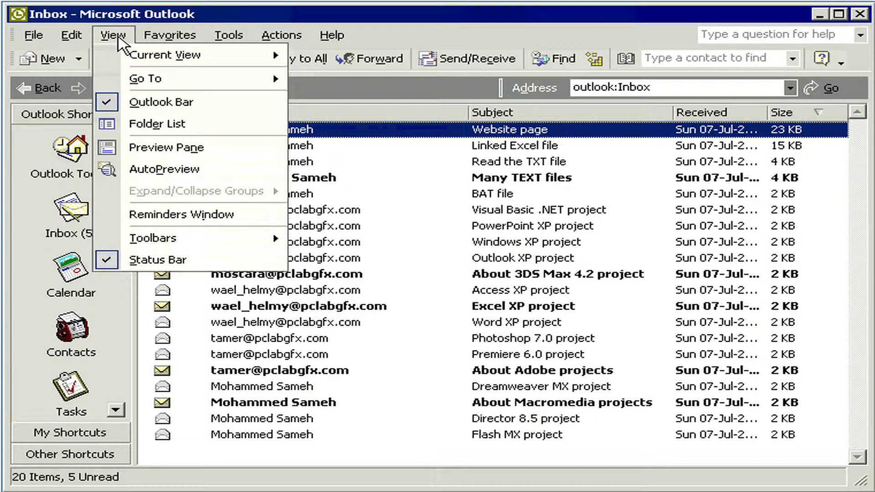
{"action": "mouse_move", "coordinate": [164, 55]}
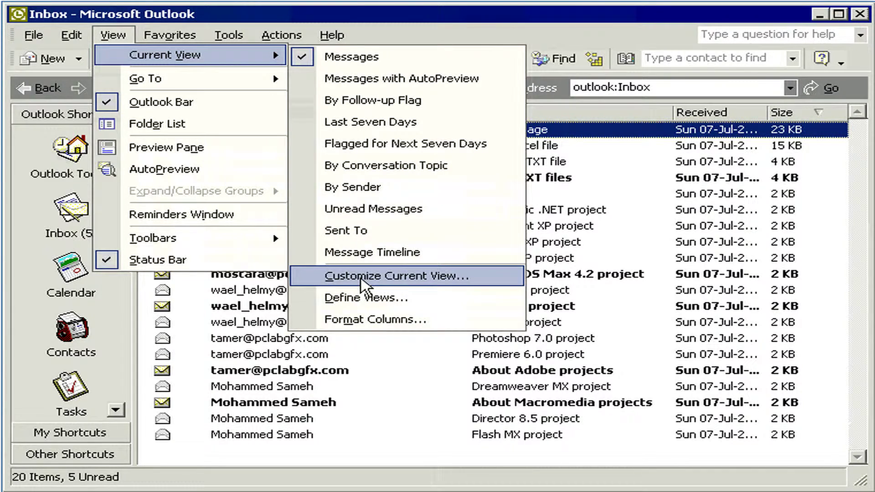
{"action": "left_click", "coordinate": [365, 286]}
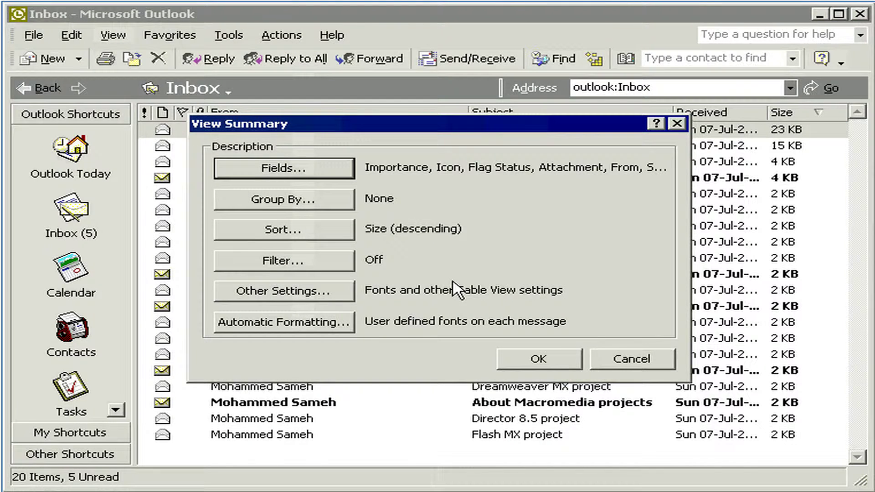
{"action": "left_click", "coordinate": [301, 176]}
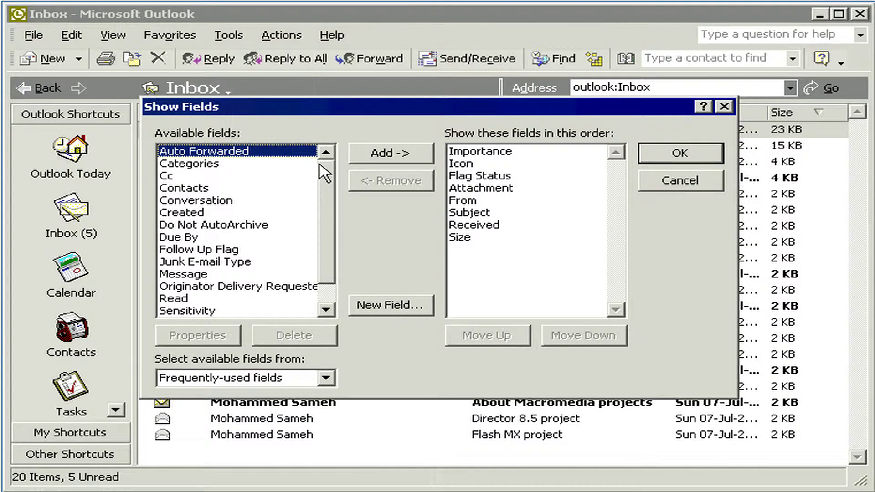
{"action": "scroll", "coordinate": [228, 273], "scroll_direction": "down", "scroll_amount": 1}
{"action": "left_click", "coordinate": [178, 298]}
{"action": "left_click", "coordinate": [386, 154]}
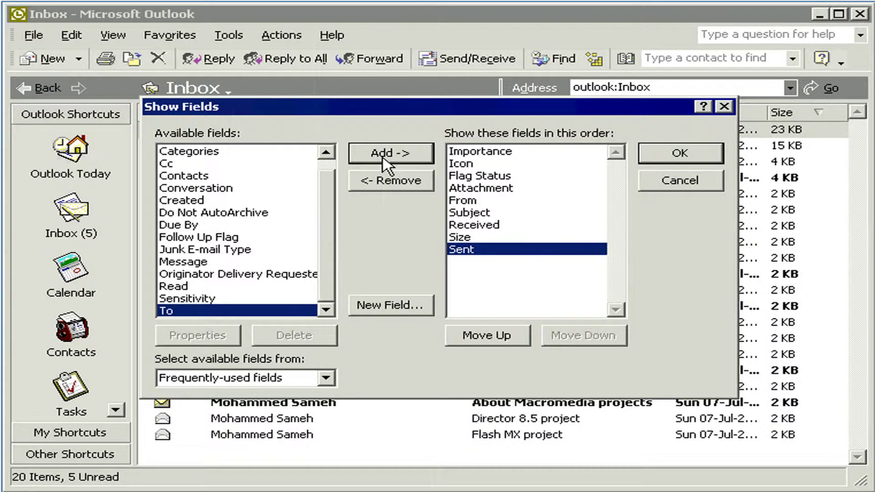
{"action": "left_click", "coordinate": [467, 225]}
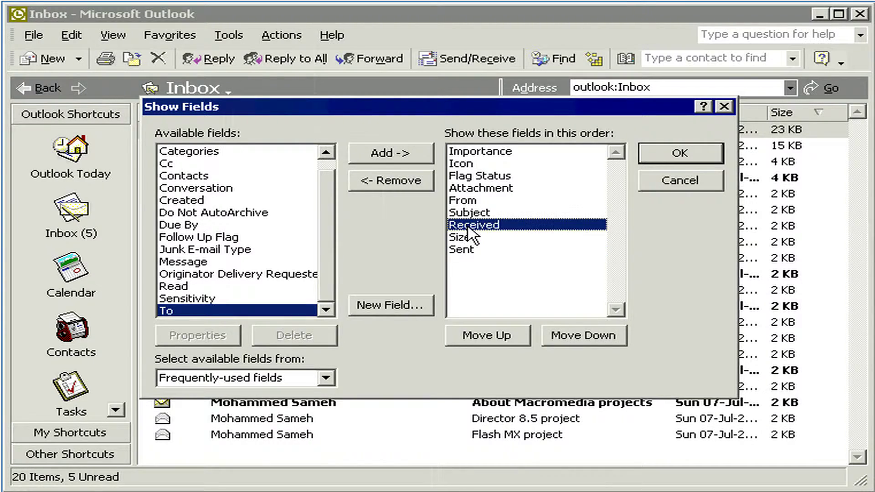
{"action": "left_click", "coordinate": [395, 182]}
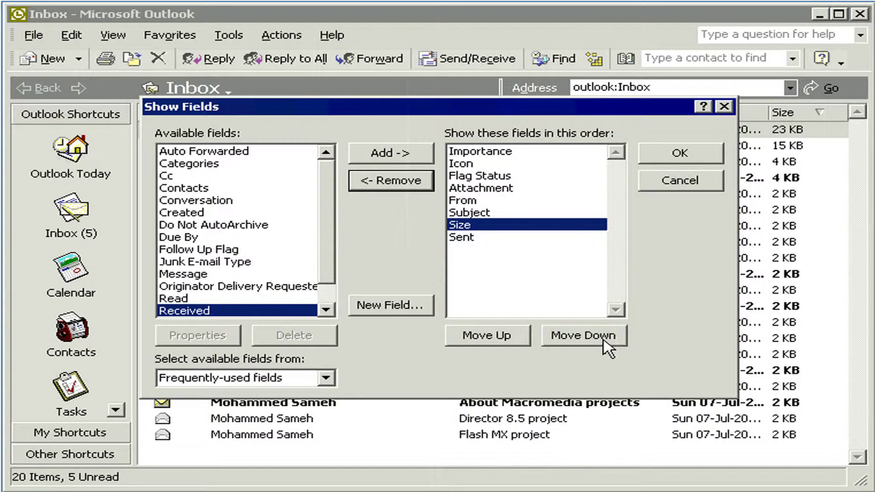
- Reorder the shown fields so From comes directly after Icon and Size comes after Sent, and apply the view
{"action": "left_click", "coordinate": [463, 201]}
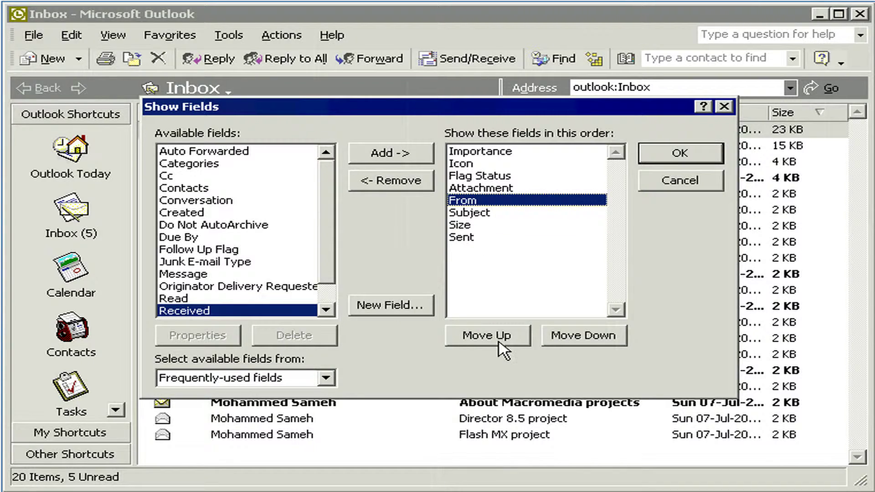
{"action": "left_click", "coordinate": [499, 342]}
{"action": "left_click", "coordinate": [498, 343]}
{"action": "left_click", "coordinate": [461, 225]}
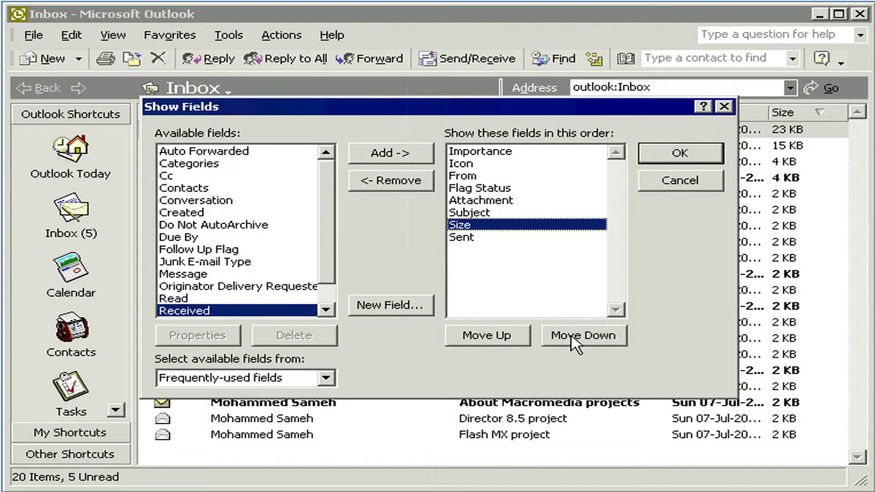
{"action": "left_click", "coordinate": [681, 157]}
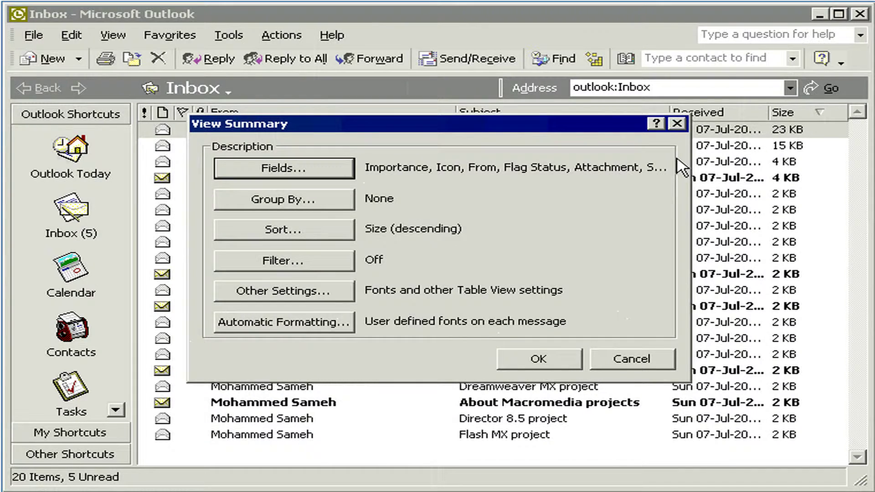
{"action": "left_click", "coordinate": [541, 365]}
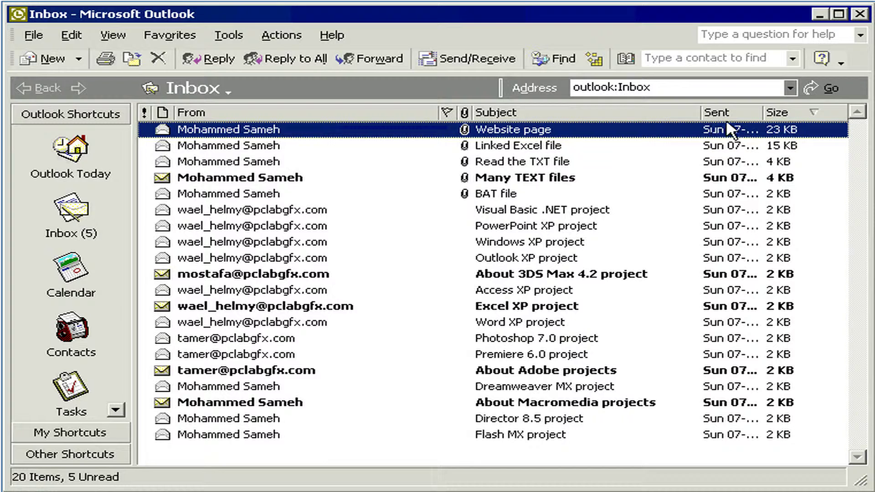
- Move the Sent column directly after From, narrow the From column, and widen Sent to show dates and times
{"action": "left_click_drag", "start_coordinate": [730, 116], "coordinate": [439, 116]}
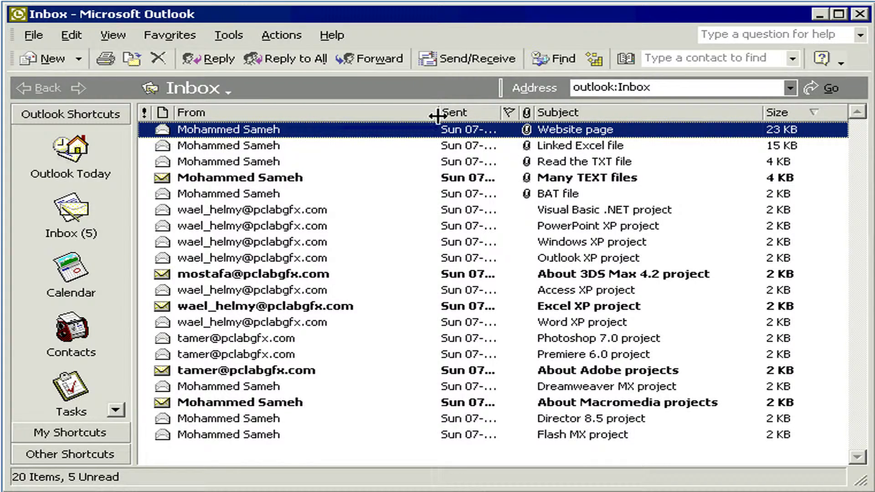
{"action": "left_click_drag", "start_coordinate": [438, 116], "coordinate": [338, 114]}
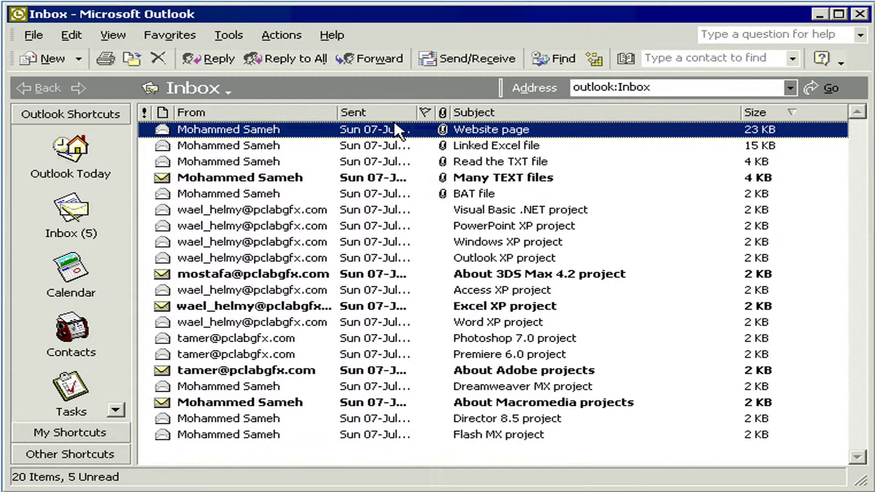
{"action": "left_click_drag", "start_coordinate": [416, 111], "coordinate": [503, 112]}
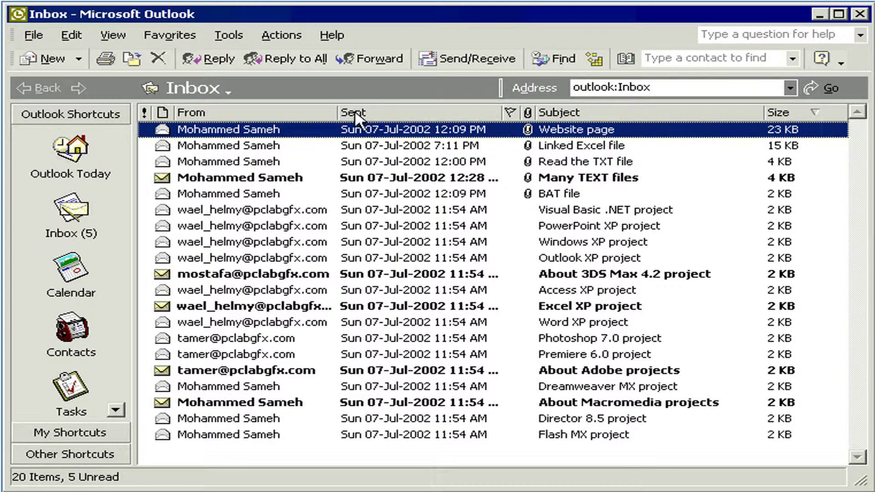
- Sort the messages by From in descending order and remove the Sent column from the message list
{"action": "left_click", "coordinate": [253, 114]}
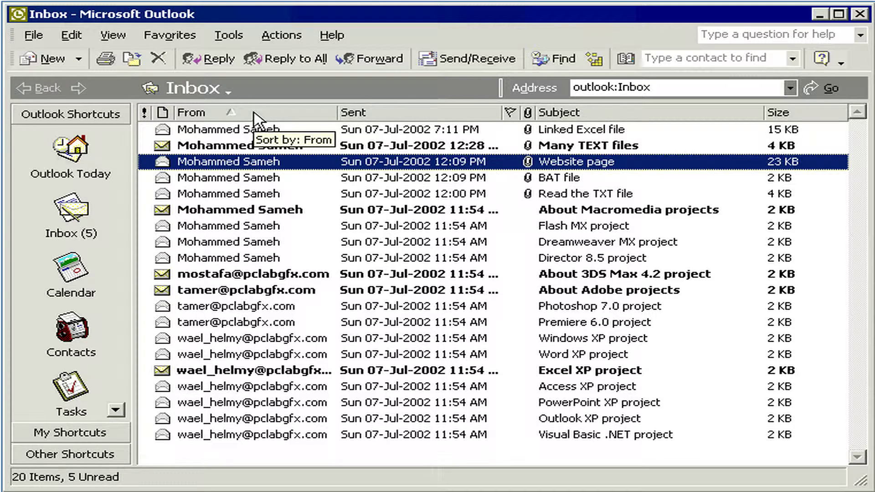
{"action": "left_click", "coordinate": [254, 113]}
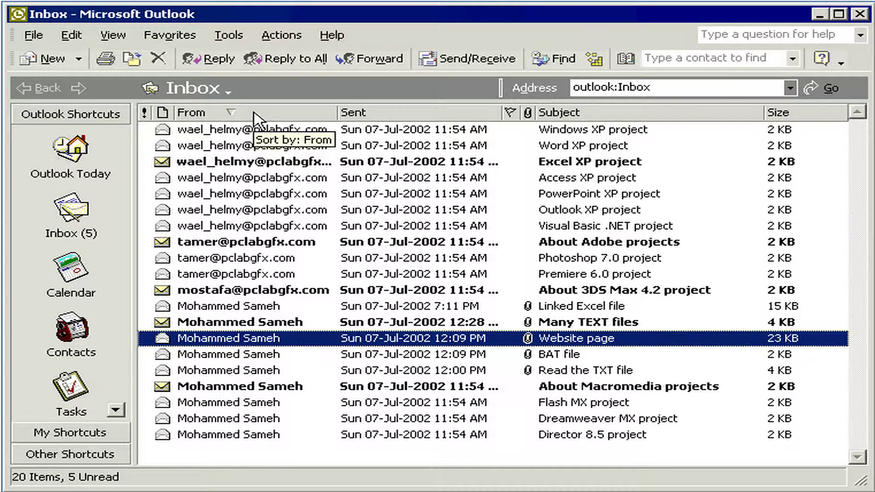
{"action": "left_click", "coordinate": [399, 113]}
{"action": "left_click_drag", "start_coordinate": [399, 115], "coordinate": [627, 235]}
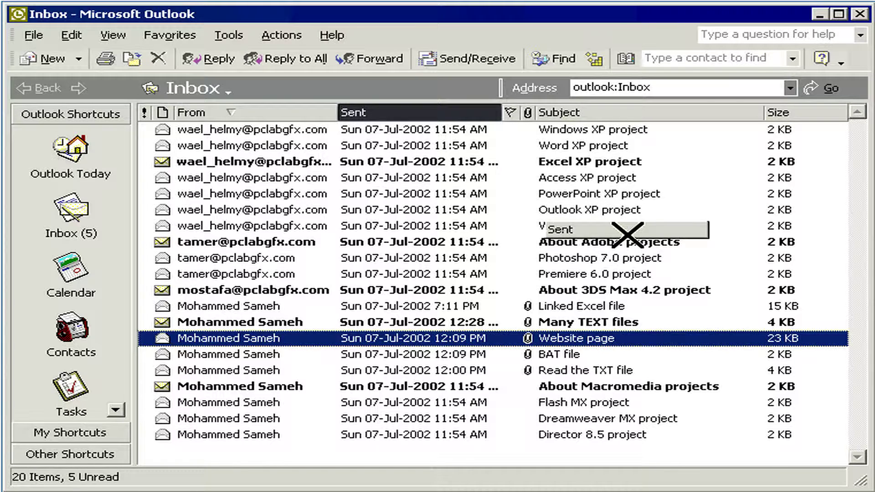
{"action": "left_click_drag", "start_coordinate": [627, 235], "coordinate": [628, 236]}
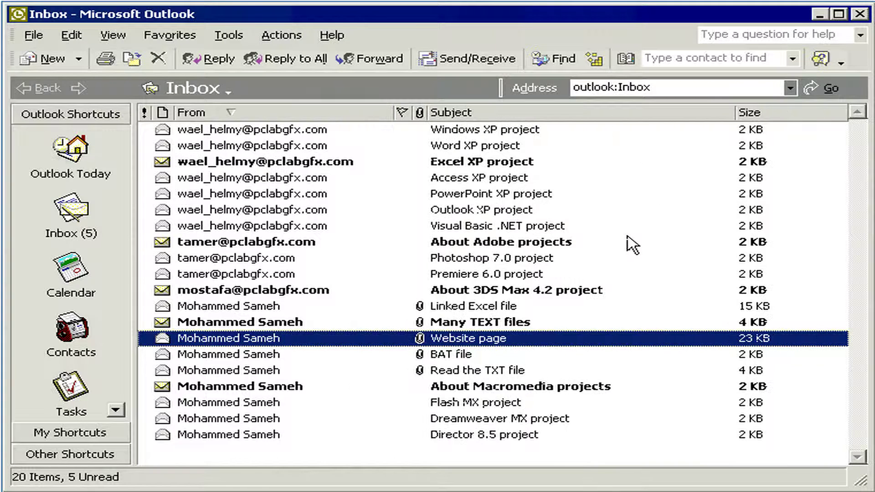